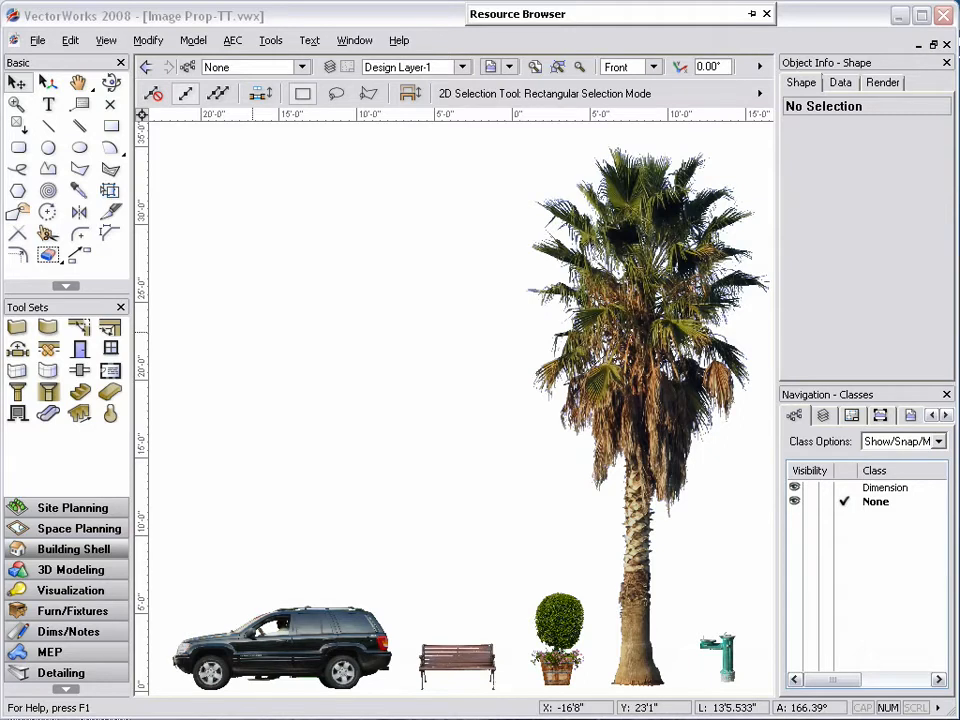
On the Image layer, start creating an image prop that reuses the existing Oak Tree image resource.
{"action": "left_click", "coordinate": [495, 68]}
{"action": "left_click", "coordinate": [500, 142]}
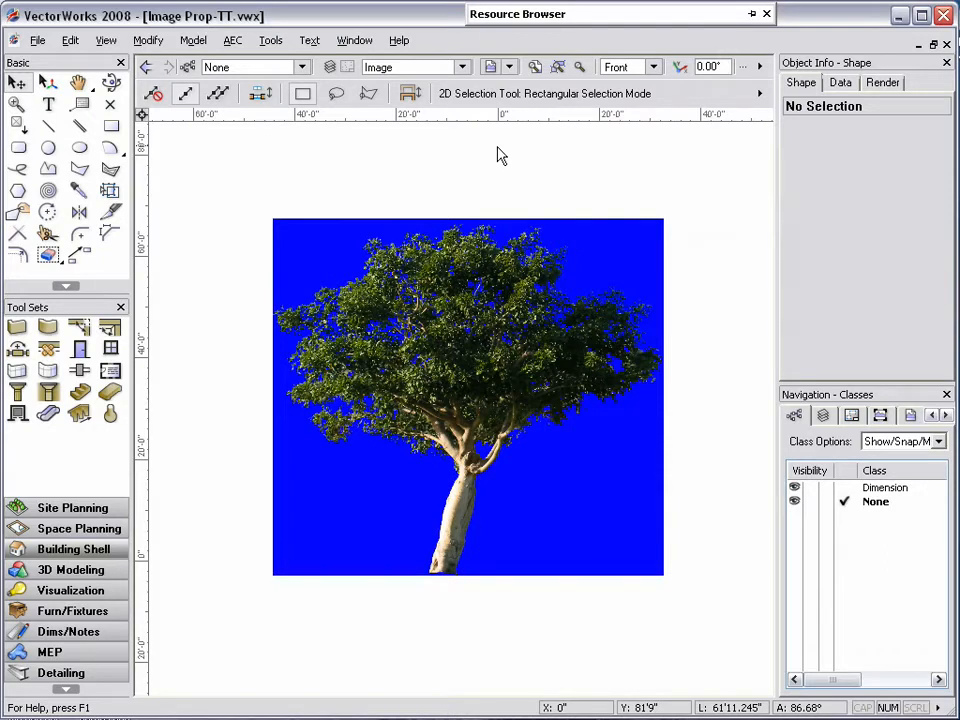
{"action": "left_click", "coordinate": [195, 42]}
{"action": "left_click", "coordinate": [240, 332]}
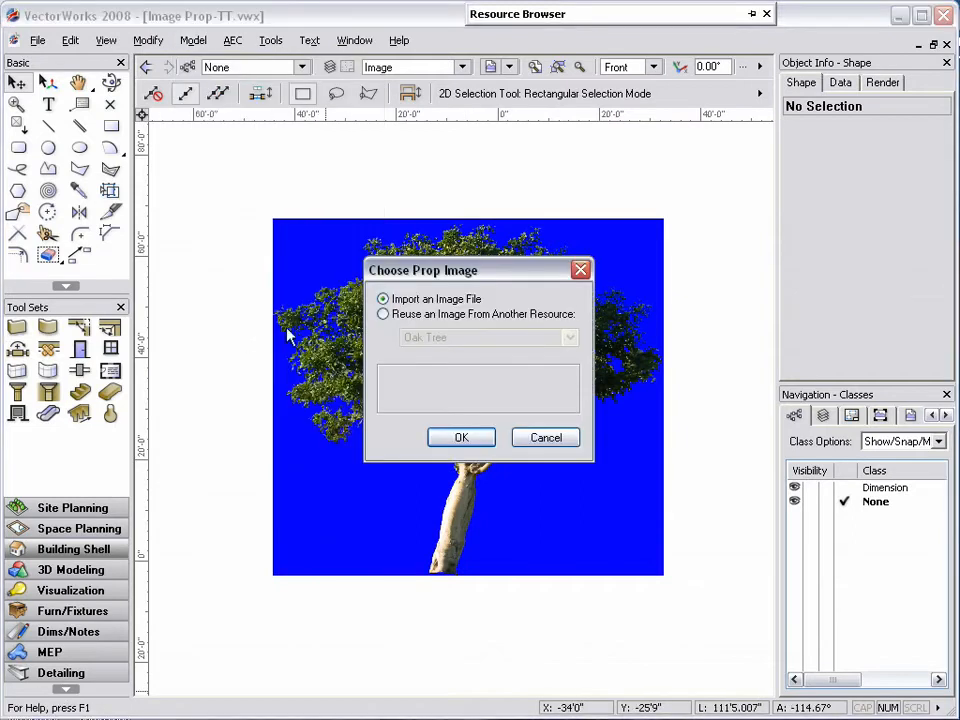
{"action": "left_click", "coordinate": [450, 315]}
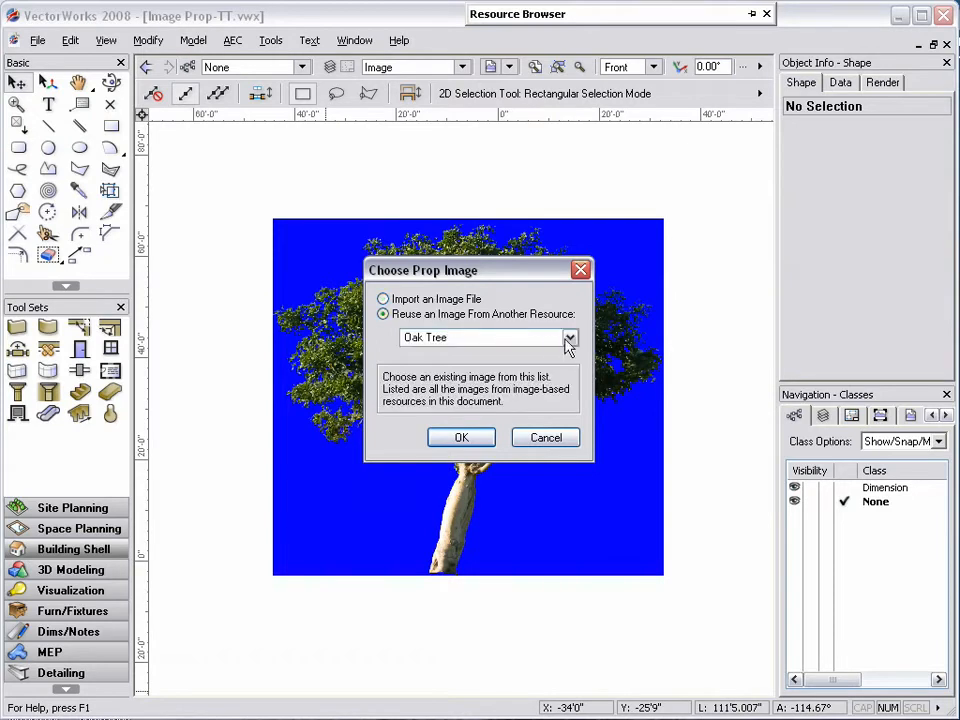
{"action": "left_click", "coordinate": [569, 339]}
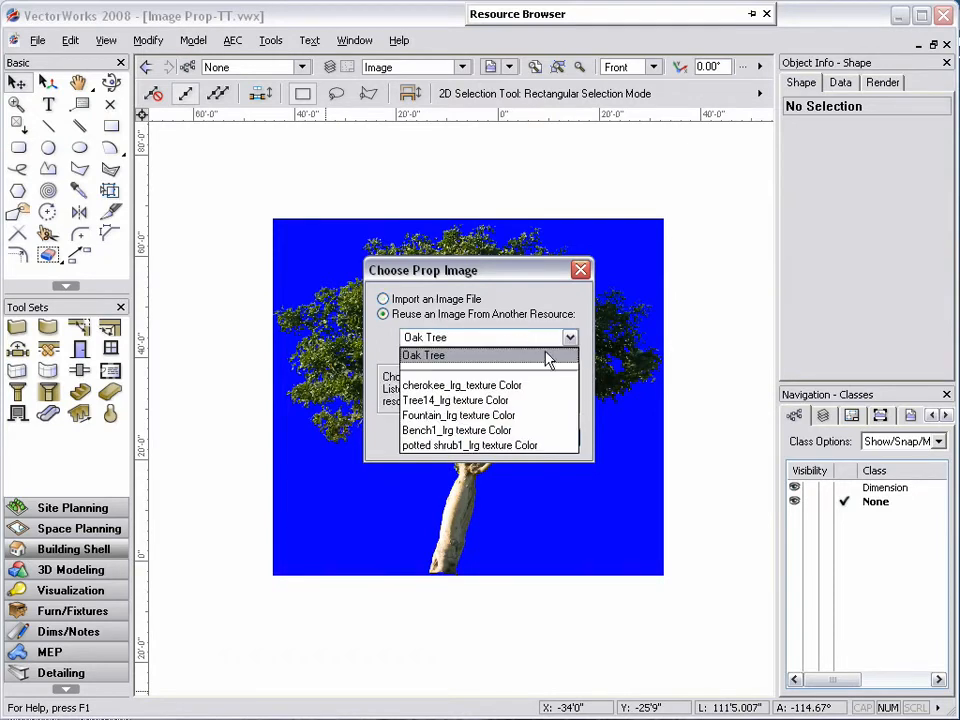
{"action": "left_click", "coordinate": [520, 360]}
{"action": "left_click", "coordinate": [474, 437]}
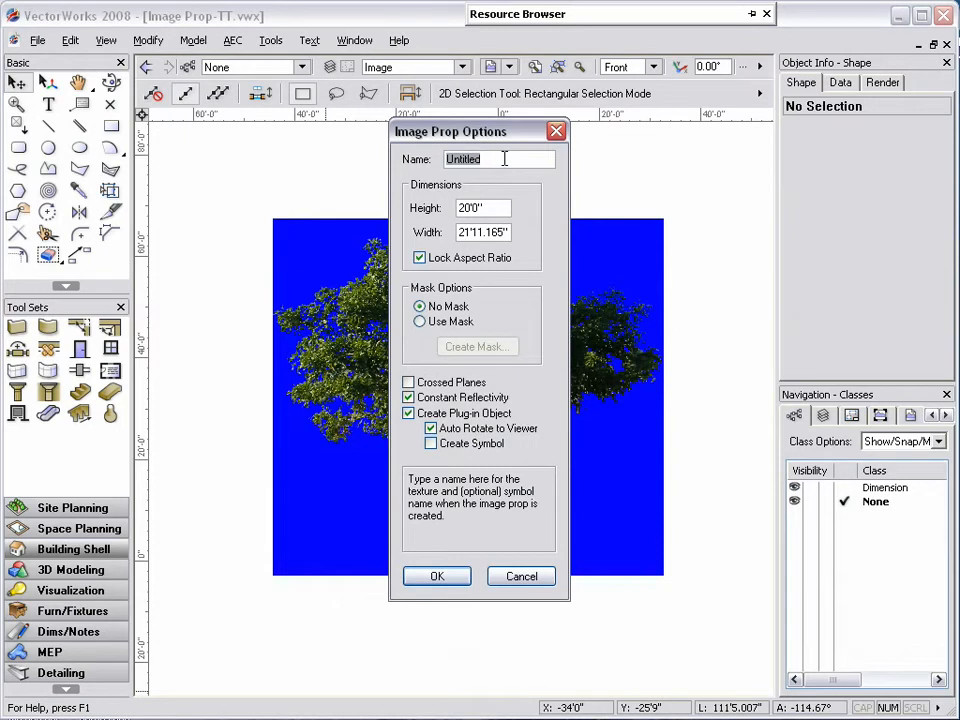
Name the new image prop IP_Oak_Tree.
{"action": "key", "text": "BackSpace"}
{"action": "type", "text": "IP_Oak_Tree"}
{"action": "key", "text": "Tab"}
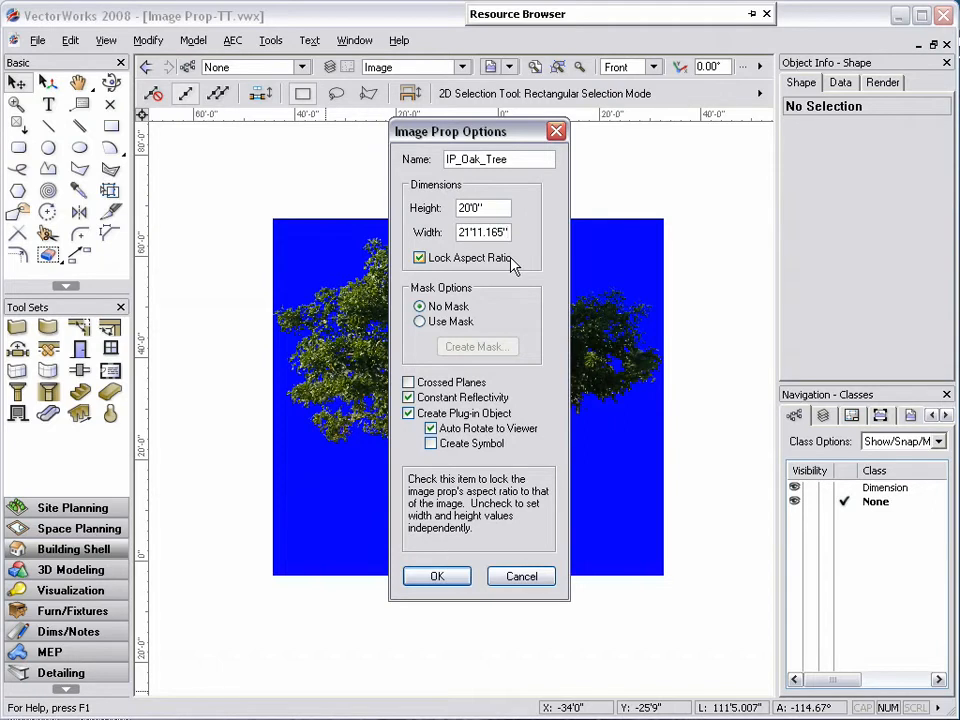
Enable a mask for the oak tree prop and reuse This Prop's Color as the mask image.
{"action": "left_click", "coordinate": [452, 322]}
{"action": "left_click", "coordinate": [477, 347]}
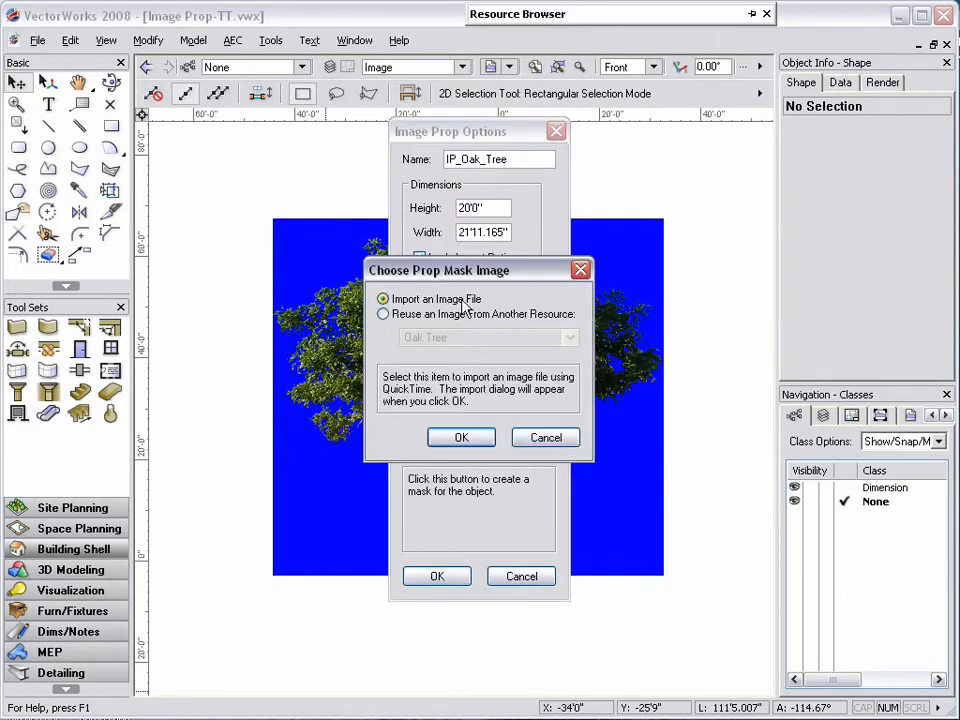
{"action": "left_click", "coordinate": [470, 316]}
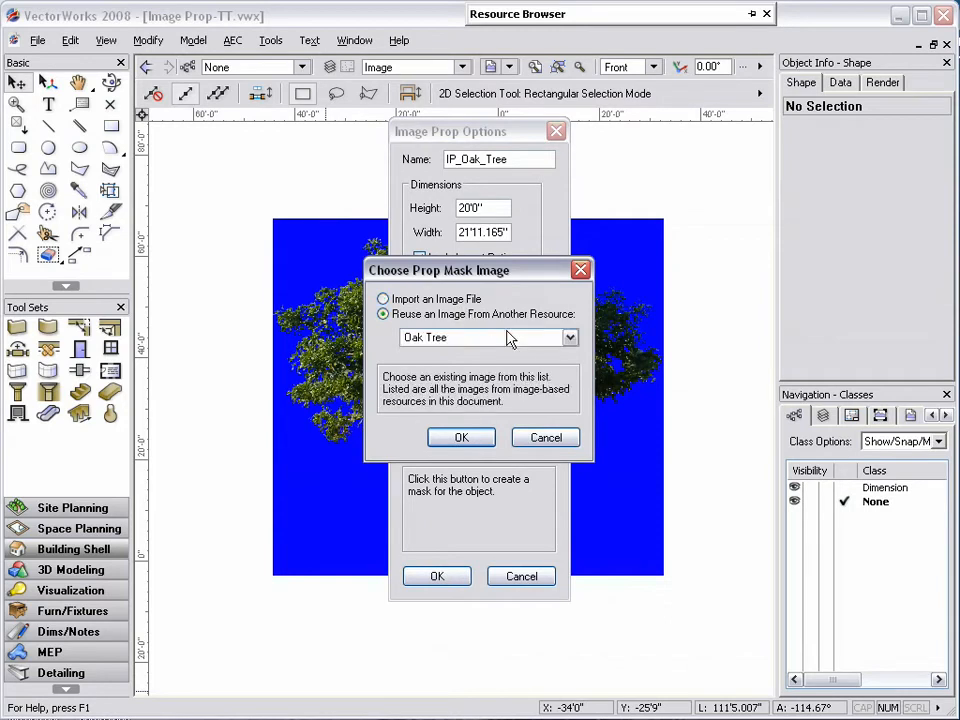
{"action": "left_click", "coordinate": [570, 339]}
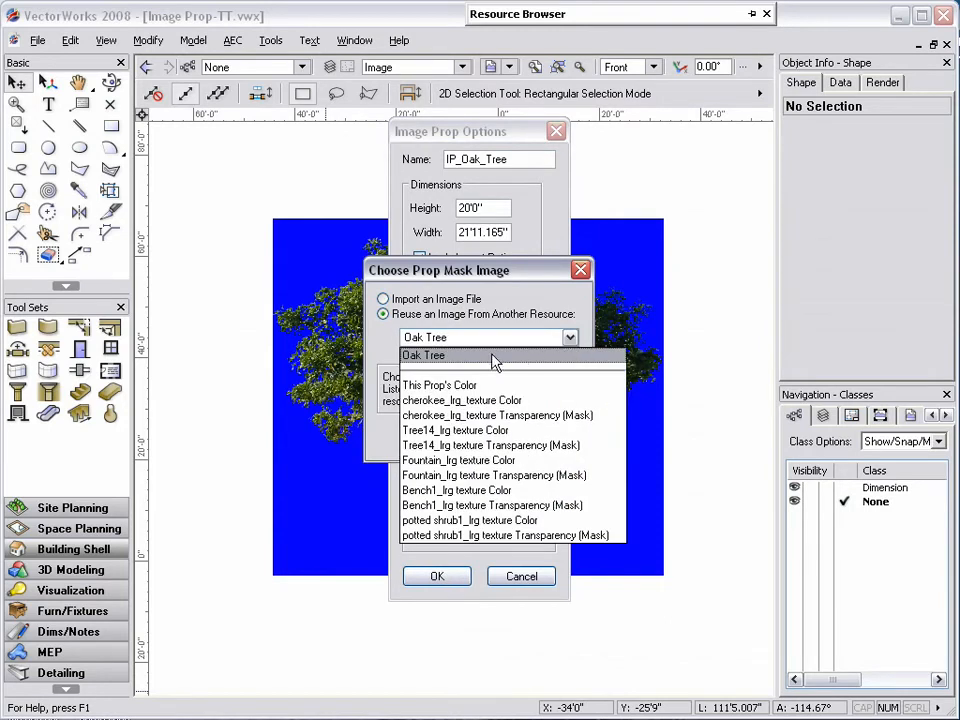
{"action": "left_click", "coordinate": [453, 393]}
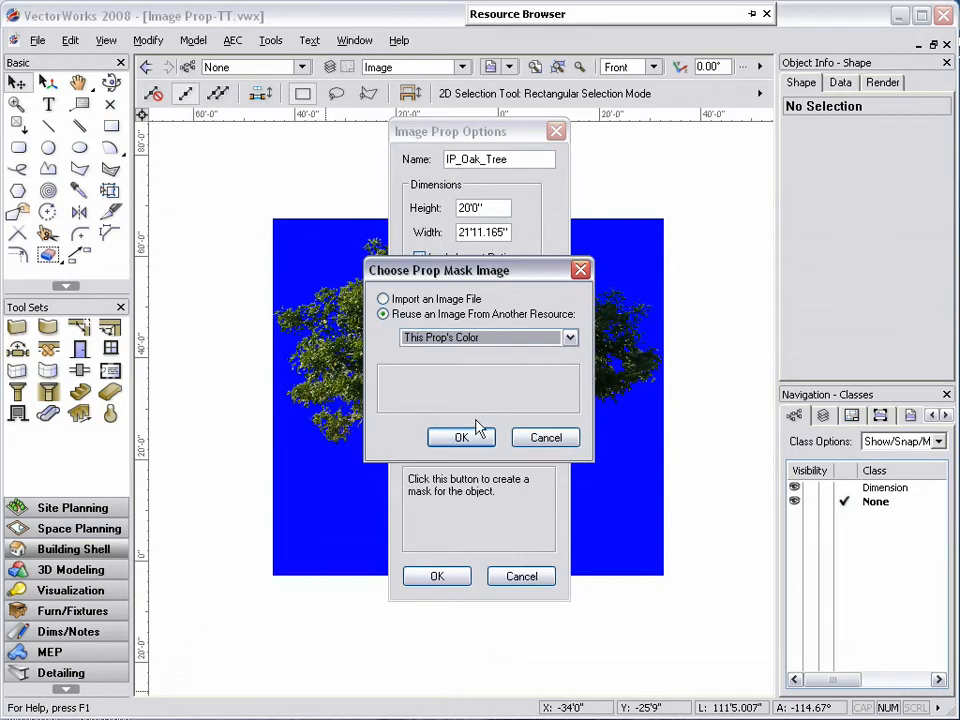
{"action": "left_click", "coordinate": [470, 441]}
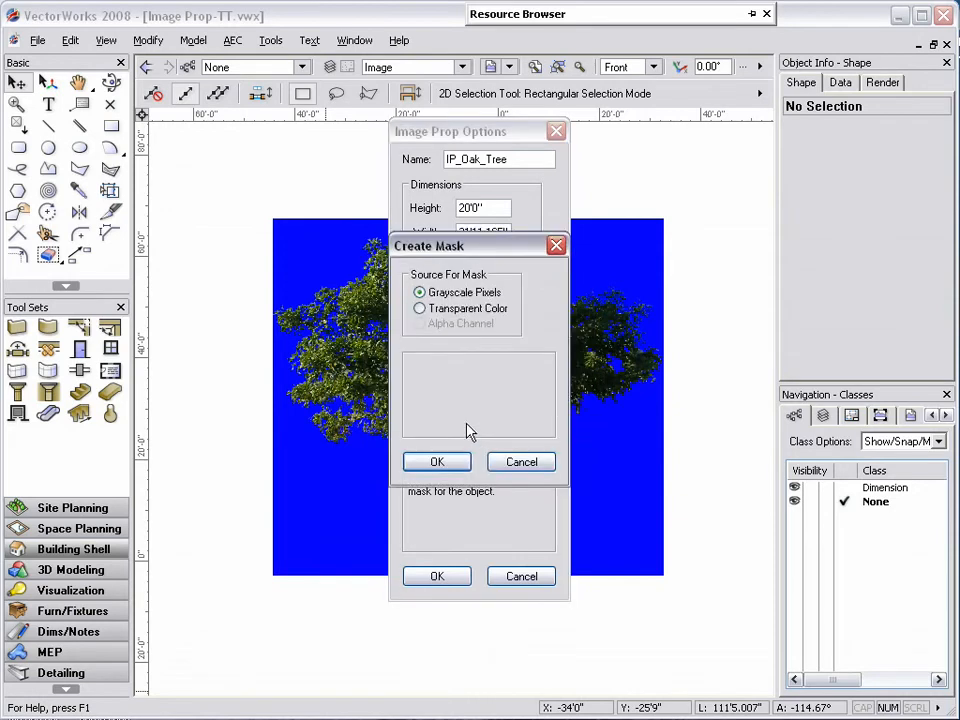
Create the mask with the blue background as the transparent color, using a low color matching tolerance and high mask contrast.
{"action": "left_click", "coordinate": [505, 315]}
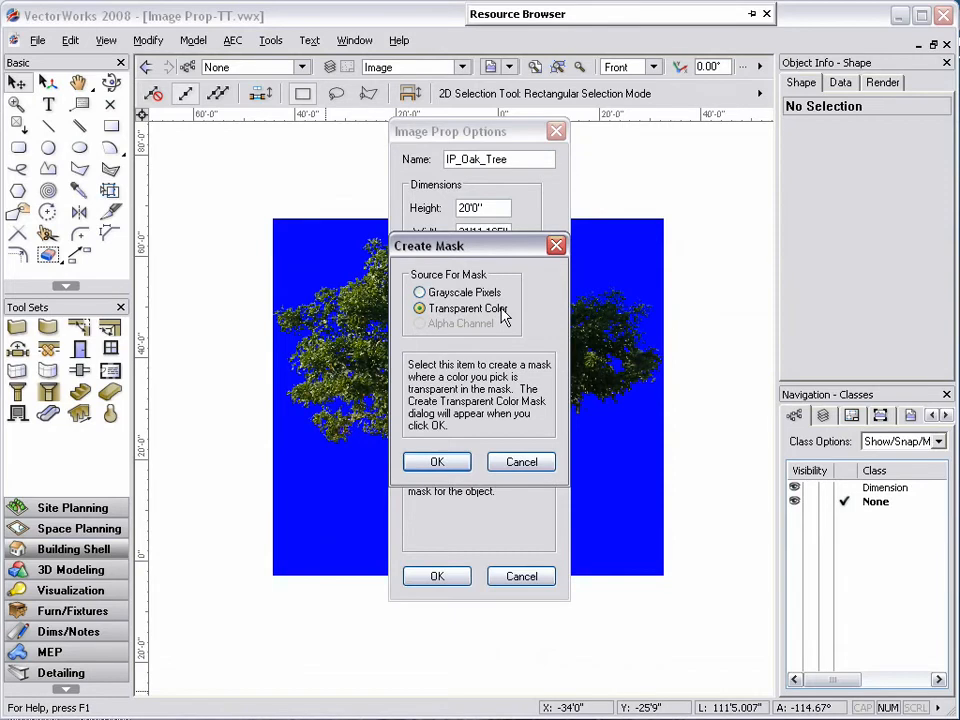
{"action": "left_click", "coordinate": [437, 463]}
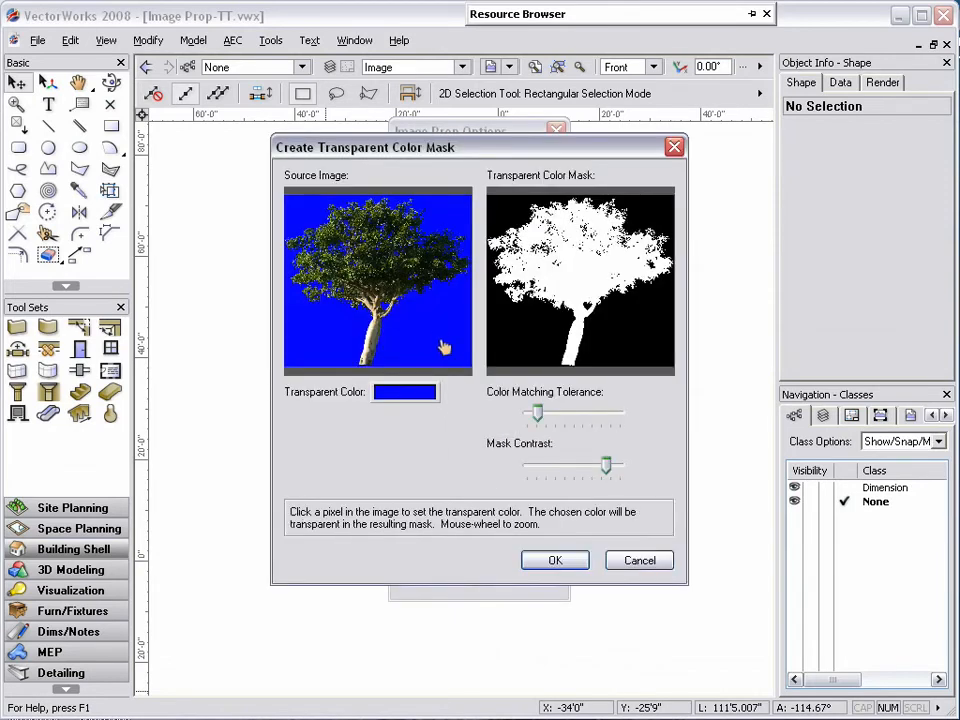
{"action": "left_click", "coordinate": [431, 394]}
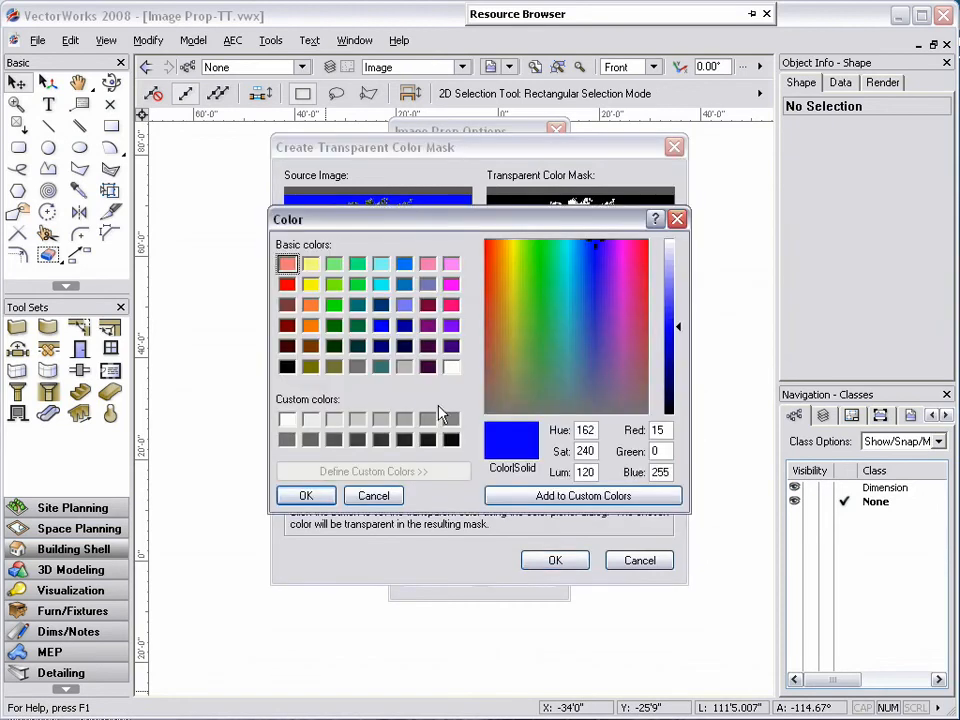
{"action": "left_click", "coordinate": [373, 496]}
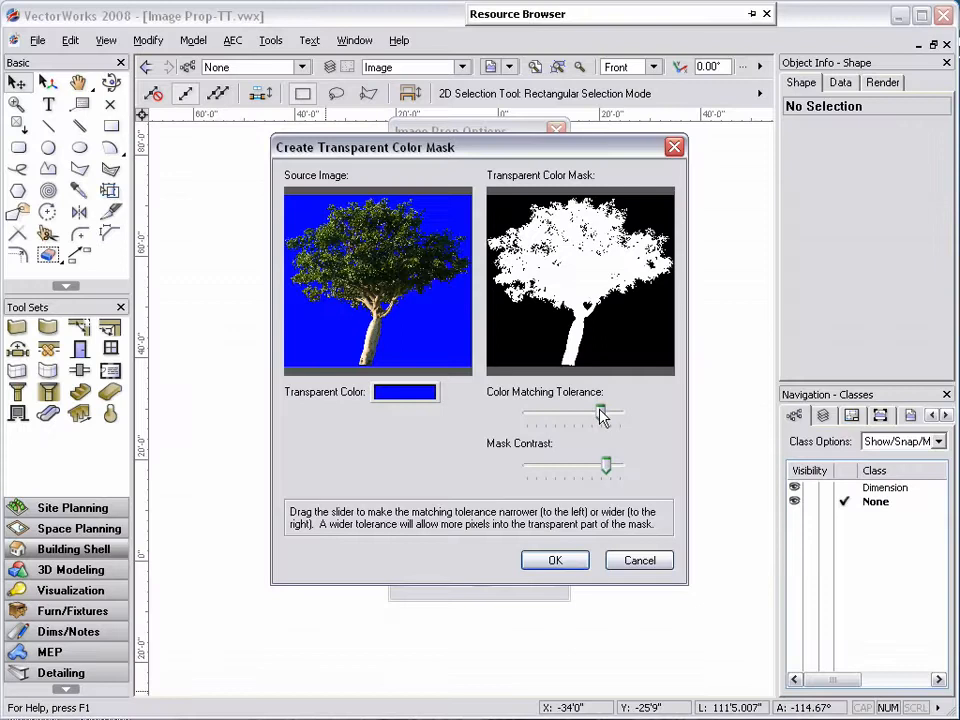
{"action": "left_click_drag", "start_coordinate": [602, 412], "coordinate": [538, 415]}
{"action": "mouse_move", "coordinate": [611, 470]}
{"action": "left_mouse_down"}
{"action": "mouse_move", "coordinate": [545, 470]}
{"action": "mouse_move", "coordinate": [611, 466]}
{"action": "left_mouse_up"}
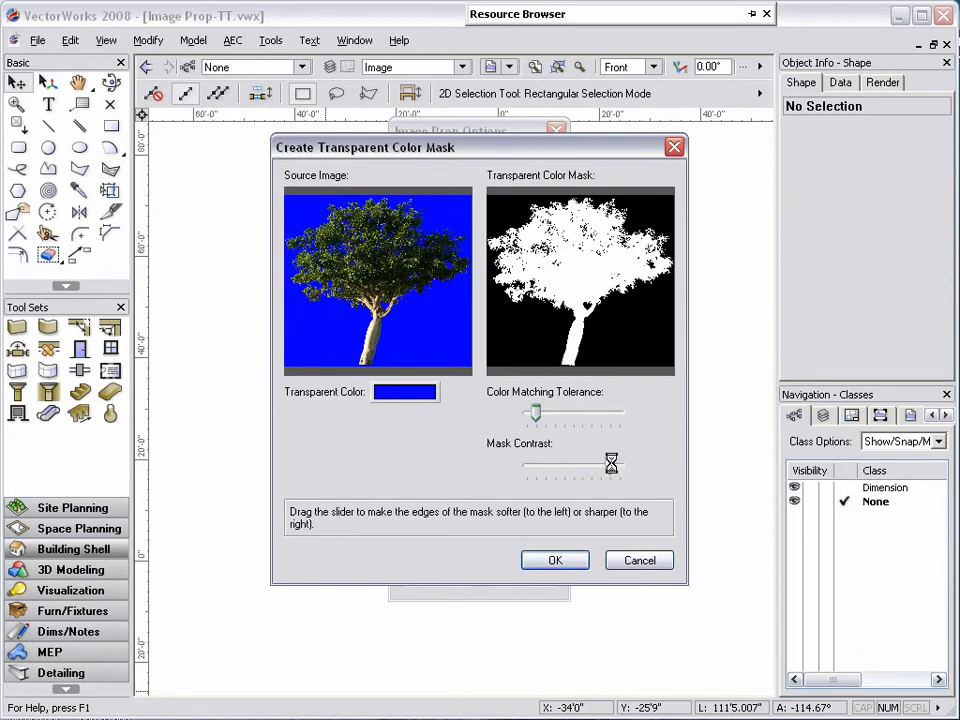
{"action": "left_click", "coordinate": [557, 563]}
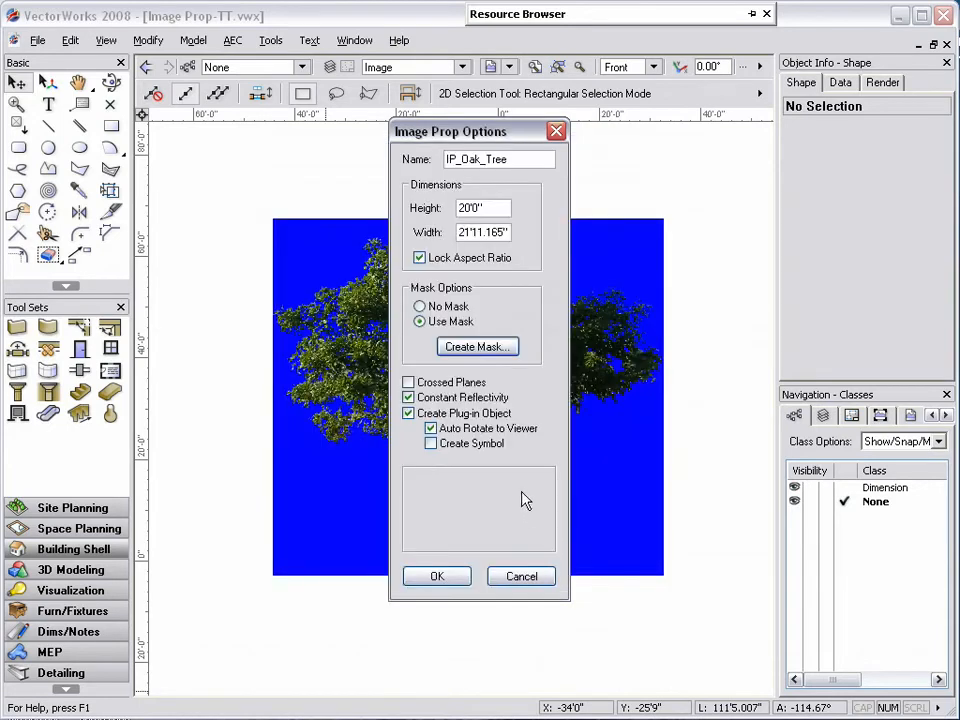
Enable Crossed Planes and Create Symbol for IP_Oak_Tree, and create the image prop.
{"action": "left_click", "coordinate": [481, 386]}
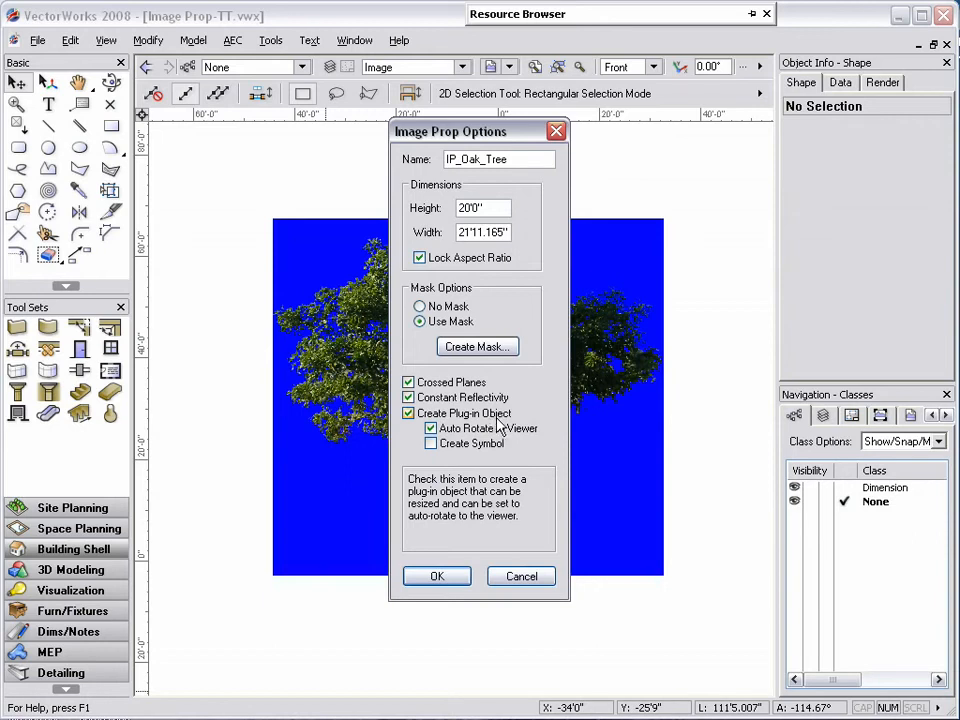
{"action": "mouse_move", "coordinate": [512, 432]}
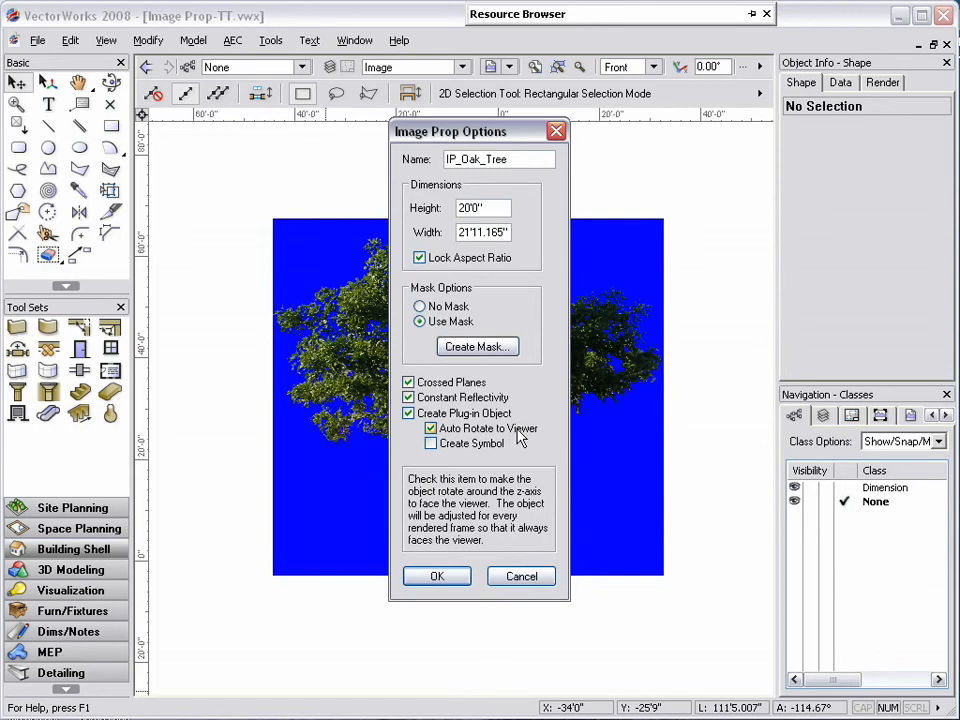
{"action": "left_click", "coordinate": [464, 448]}
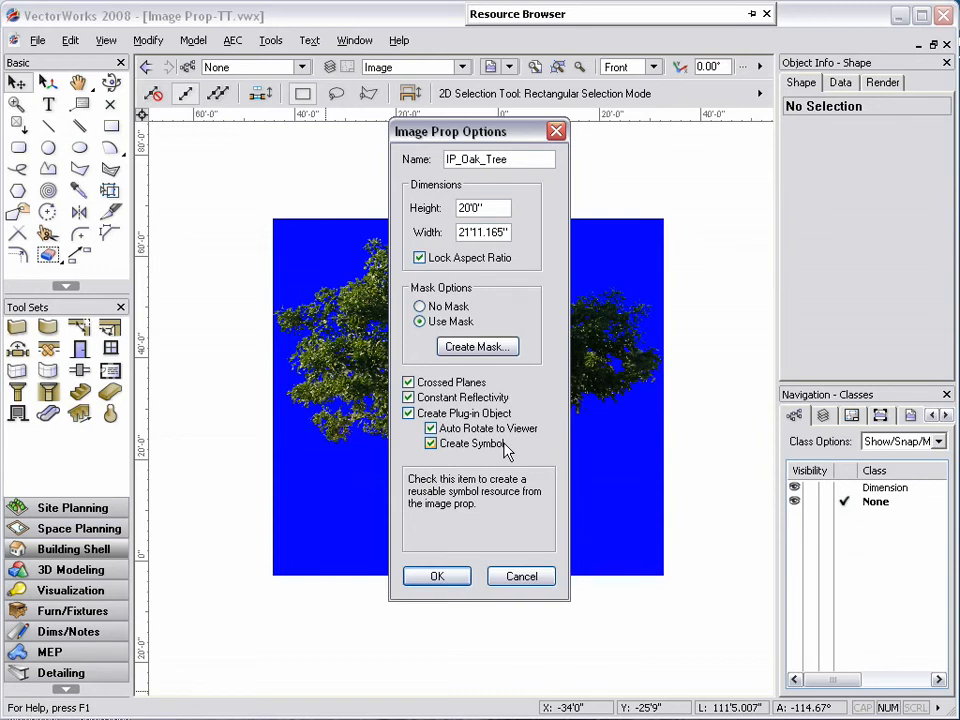
{"action": "left_click", "coordinate": [438, 577]}
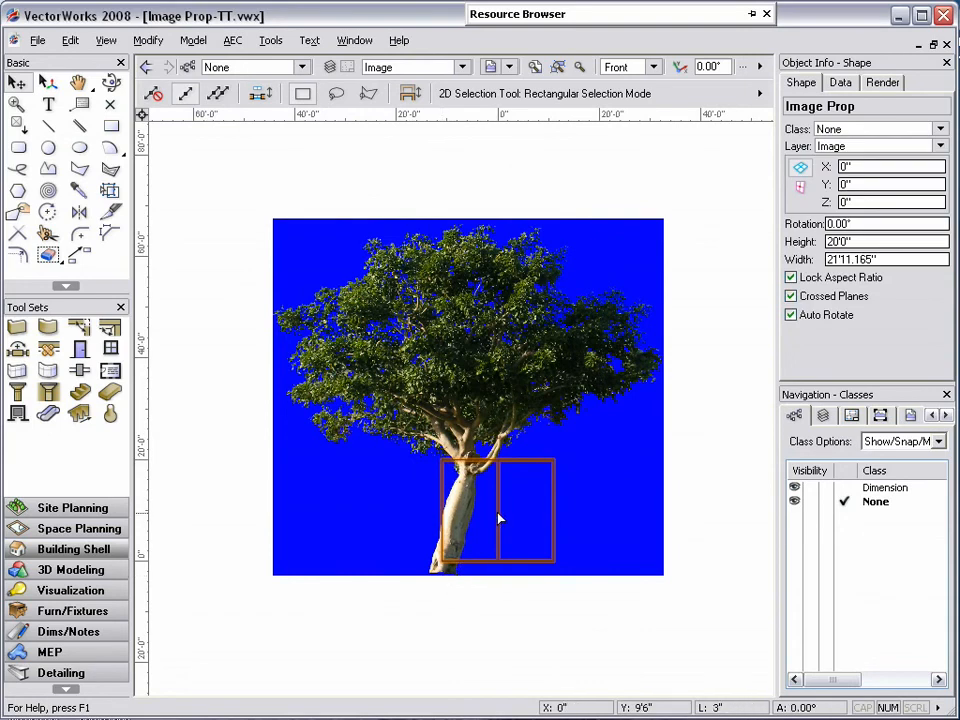
Move the oak tree prop away from the blue source image to about X -57'3" and render it in OpenGL from a left isometric view.
{"action": "left_click_drag", "start_coordinate": [500, 518], "coordinate": [210, 515]}
{"action": "key", "text": "KP_1"}
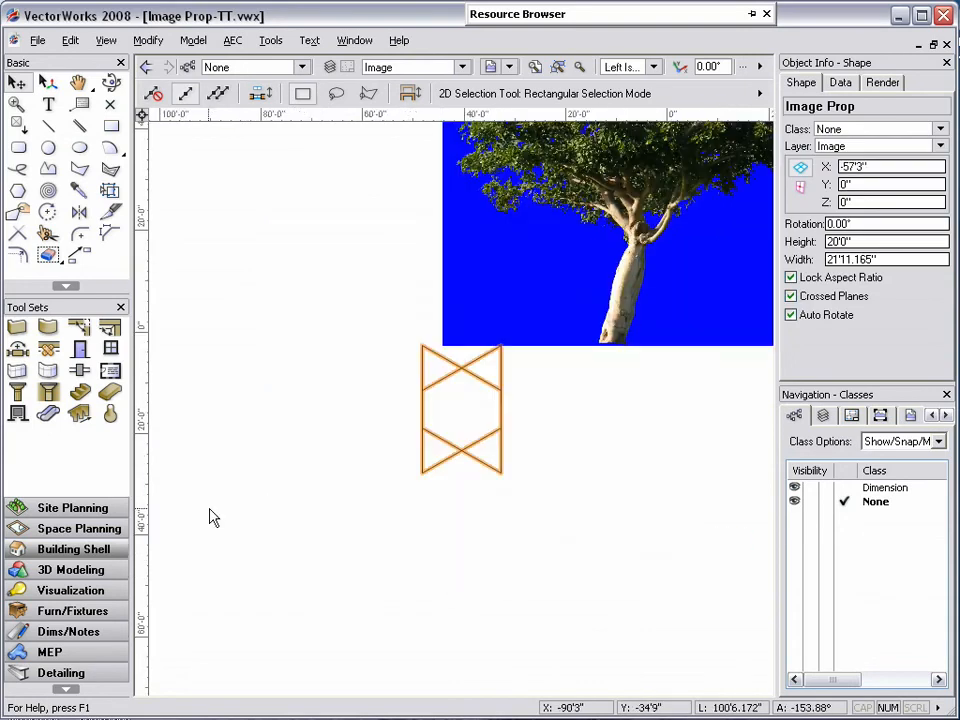
{"action": "left_click", "coordinate": [105, 41]}
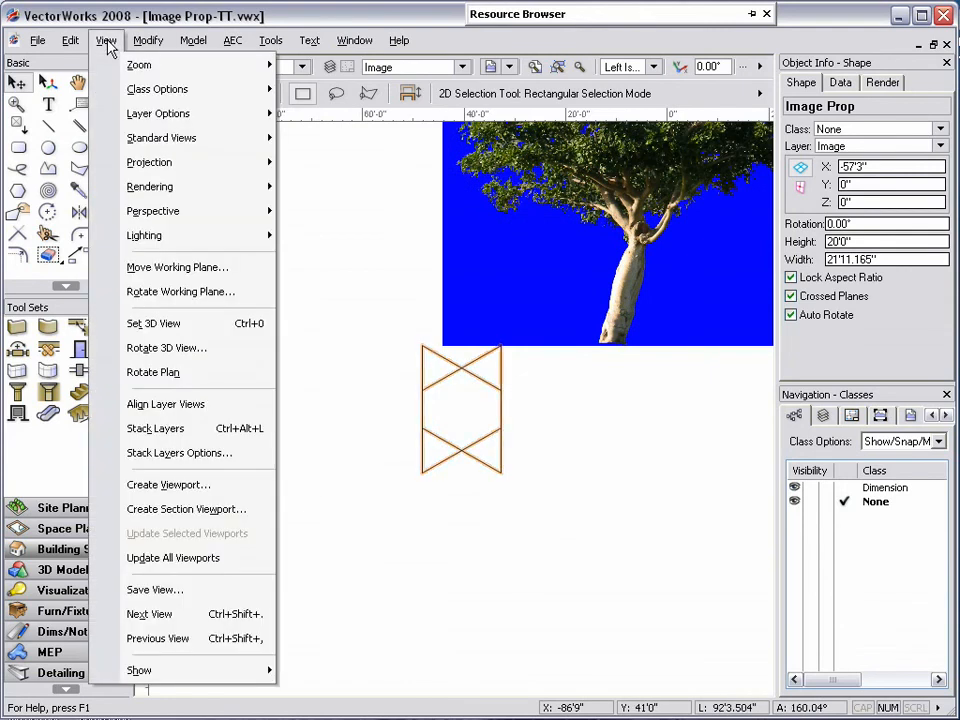
{"action": "mouse_move", "coordinate": [169, 189]}
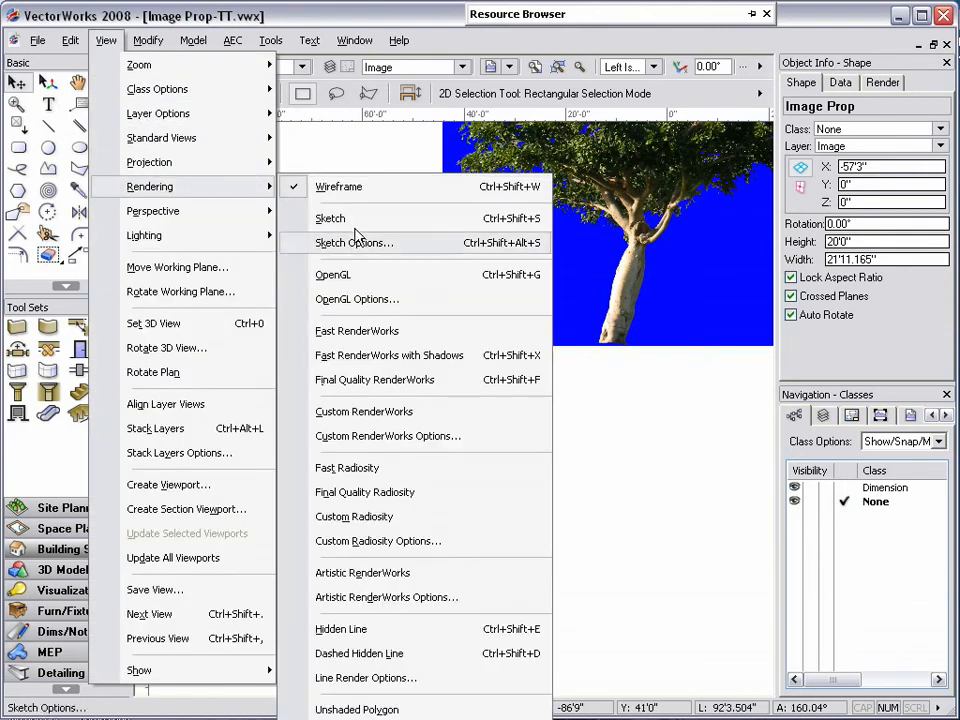
{"action": "left_click", "coordinate": [362, 277]}
{"action": "left_click", "coordinate": [364, 347]}
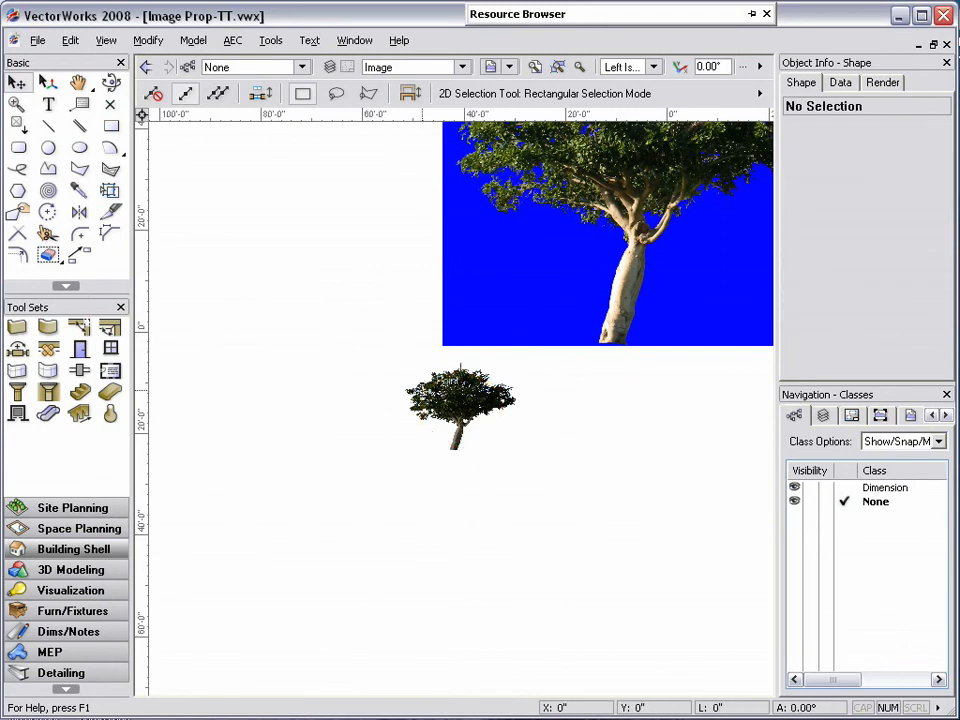
{"action": "scroll", "coordinate": [440, 390], "scroll_direction": "up", "scroll_amount": 2}
{"action": "scroll", "coordinate": [461, 397], "scroll_direction": "up", "scroll_amount": 2}
{"action": "scroll", "coordinate": [462, 396], "scroll_direction": "up", "scroll_amount": 1}
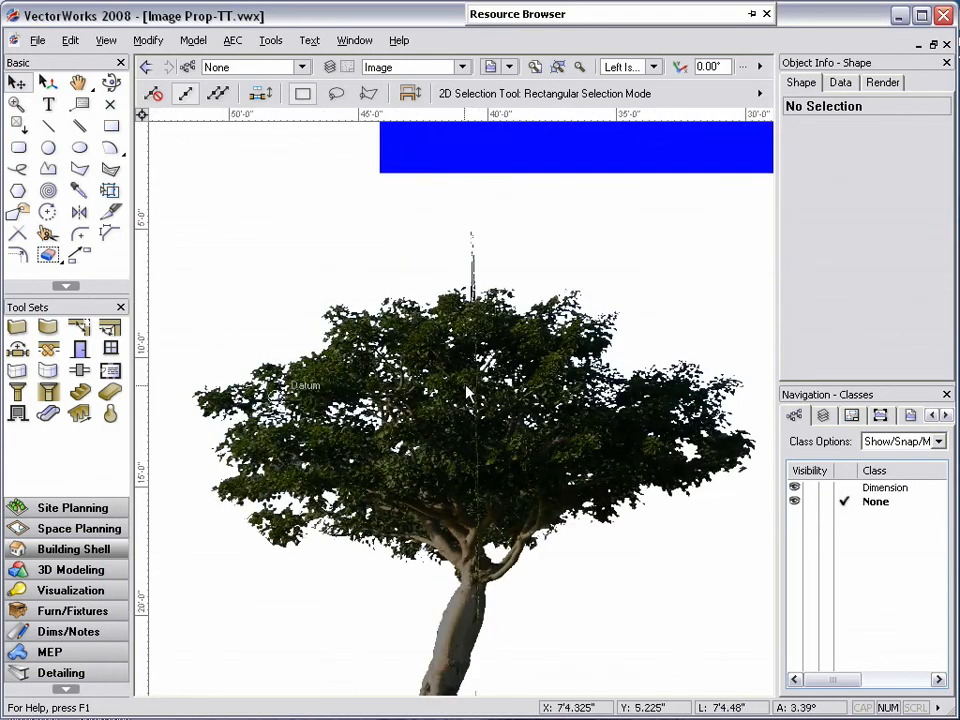
{"action": "key", "text": "h"}
{"action": "left_click_drag", "start_coordinate": [466, 375], "coordinate": [476, 266]}
{"action": "key", "text": "x"}
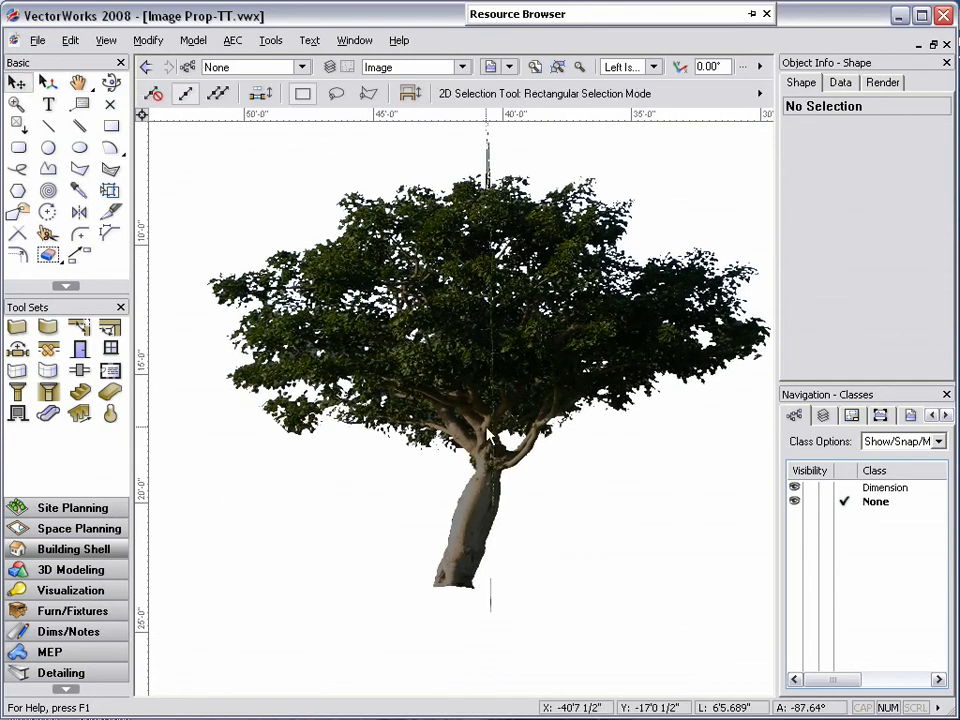
Set the oak tree image prop's height to 22' with its aspect ratio locked.
{"action": "left_click", "coordinate": [471, 593]}
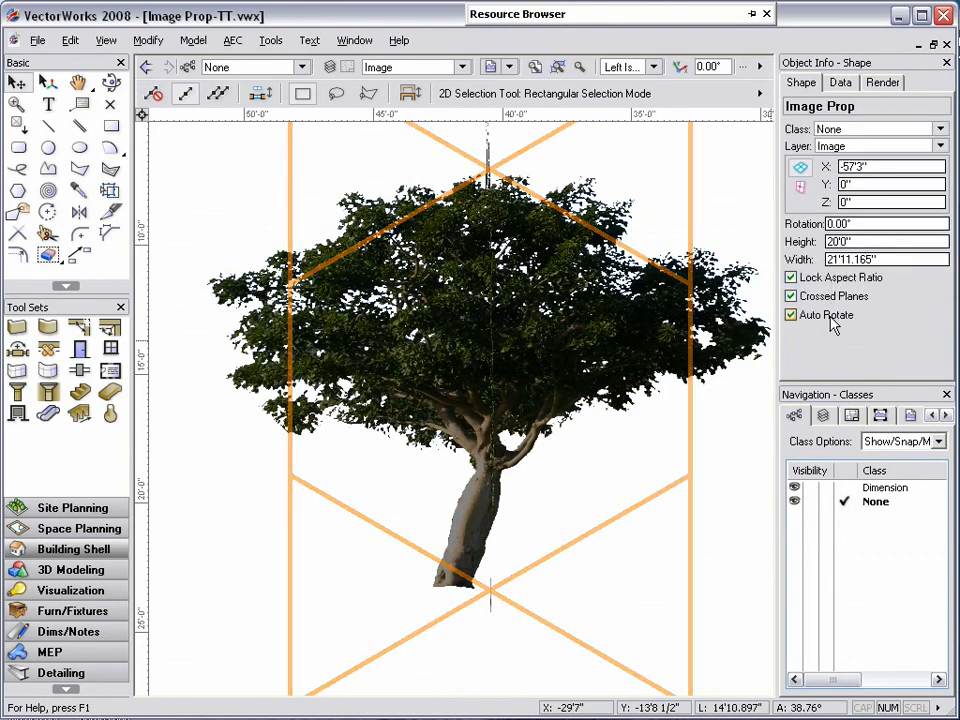
{"action": "double_click", "coordinate": [830, 241]}
{"action": "type", "text": "22"}
{"action": "key", "text": "Tab"}
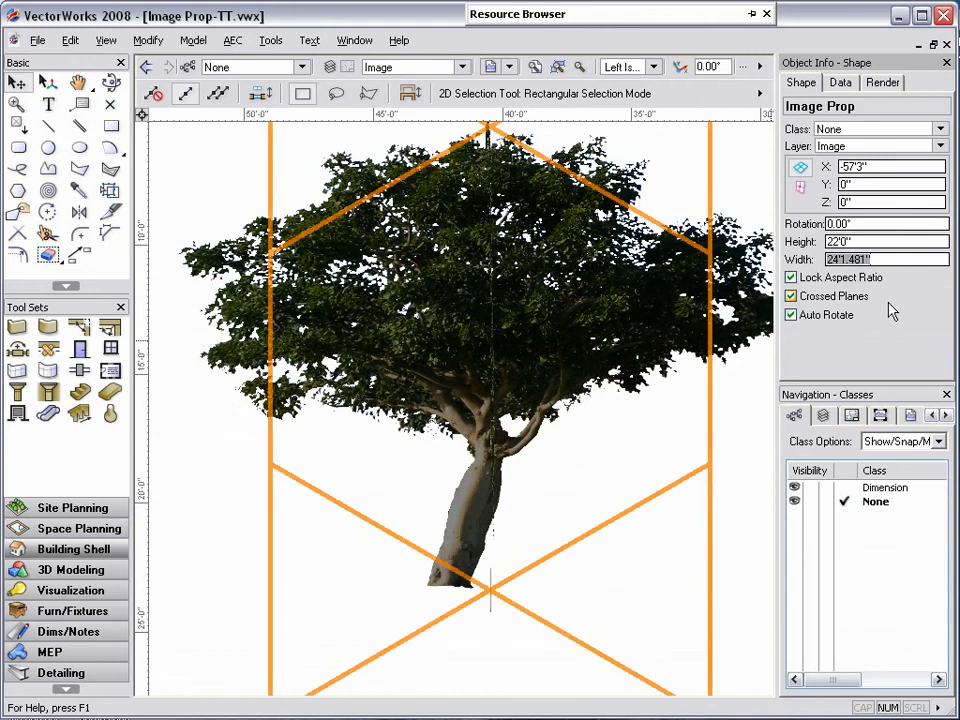
Switch to the open drawing Res - Walnut Grove Presentation.vwx and display Sheet Layer-1.
{"action": "left_click", "coordinate": [356, 41]}
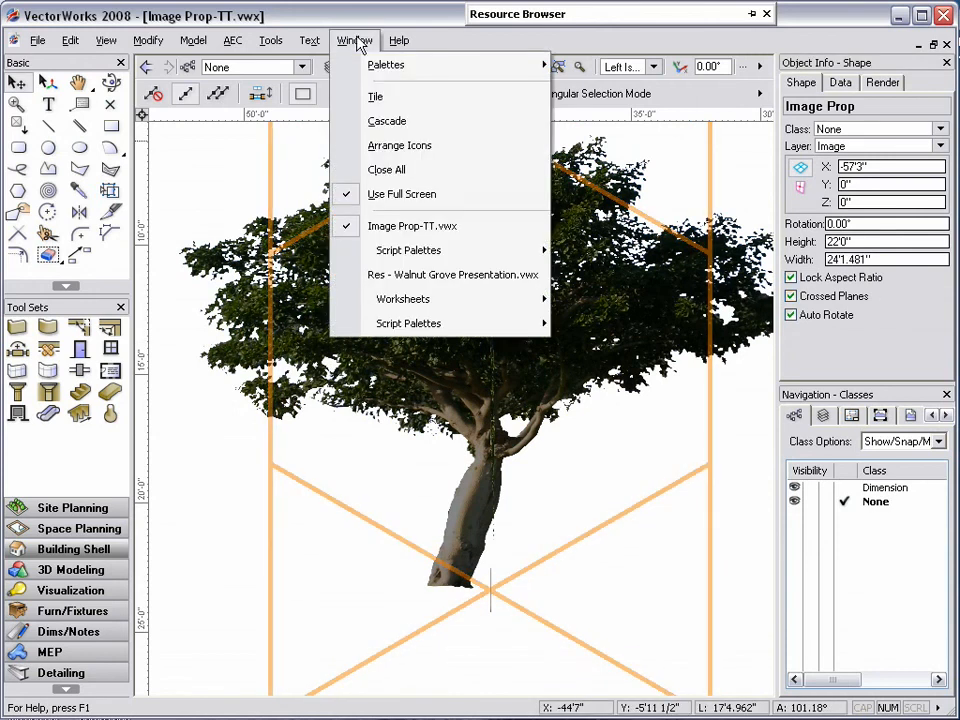
{"action": "left_click", "coordinate": [362, 283]}
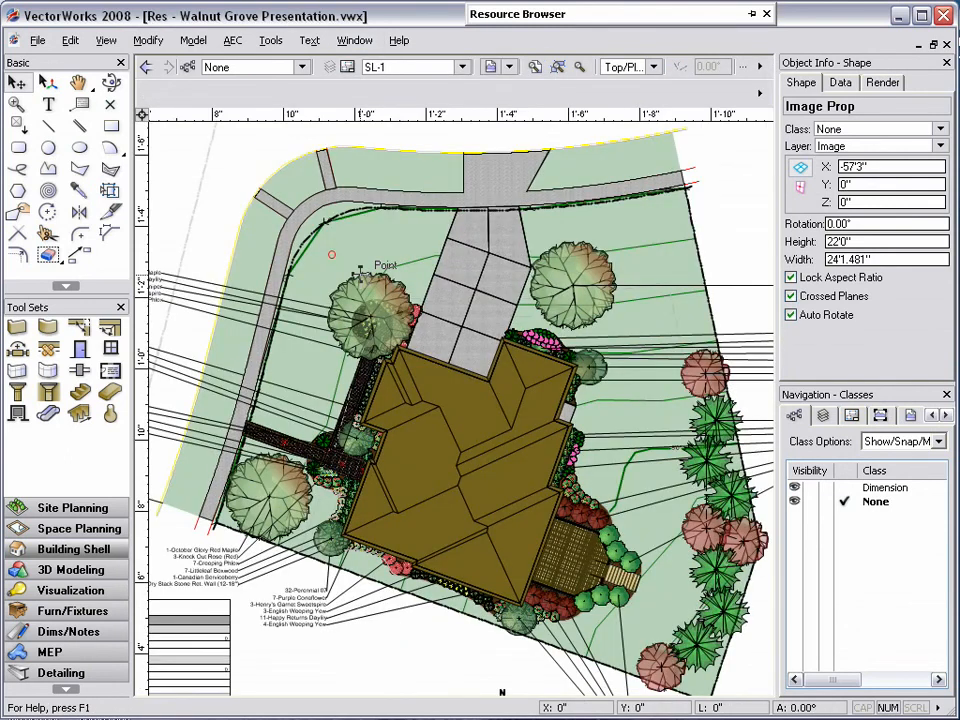
{"action": "left_click", "coordinate": [398, 70]}
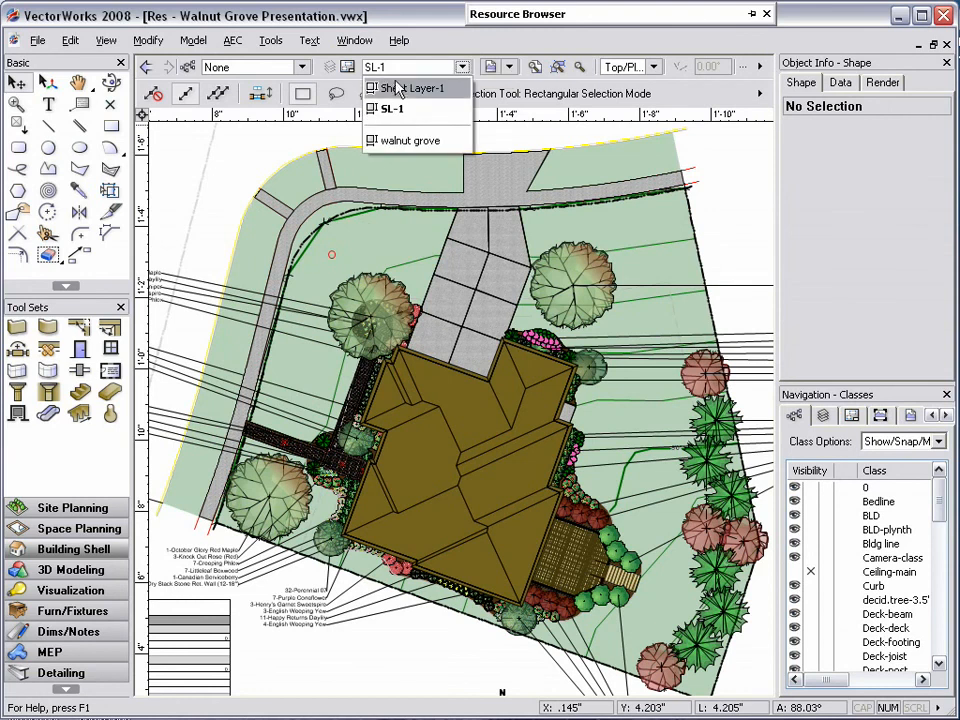
{"action": "left_click", "coordinate": [398, 91]}
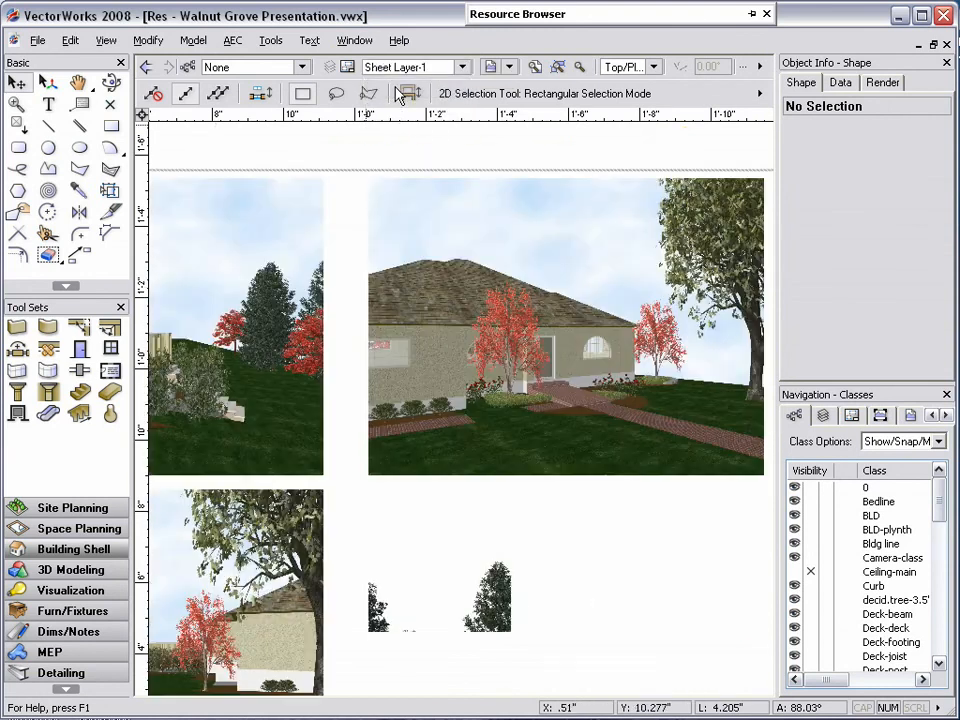
Examine how the tree and shrub image props look in the rendered house views on Sheet Layer-1.
{"action": "key", "text": "h"}
{"action": "mouse_move", "coordinate": [268, 358]}
{"action": "left_mouse_down"}
{"action": "mouse_move", "coordinate": [274, 343]}
{"action": "mouse_move", "coordinate": [439, 261]}
{"action": "mouse_move", "coordinate": [670, 210]}
{"action": "left_mouse_up"}
{"action": "scroll", "coordinate": [559, 438], "scroll_direction": "up", "scroll_amount": 1}
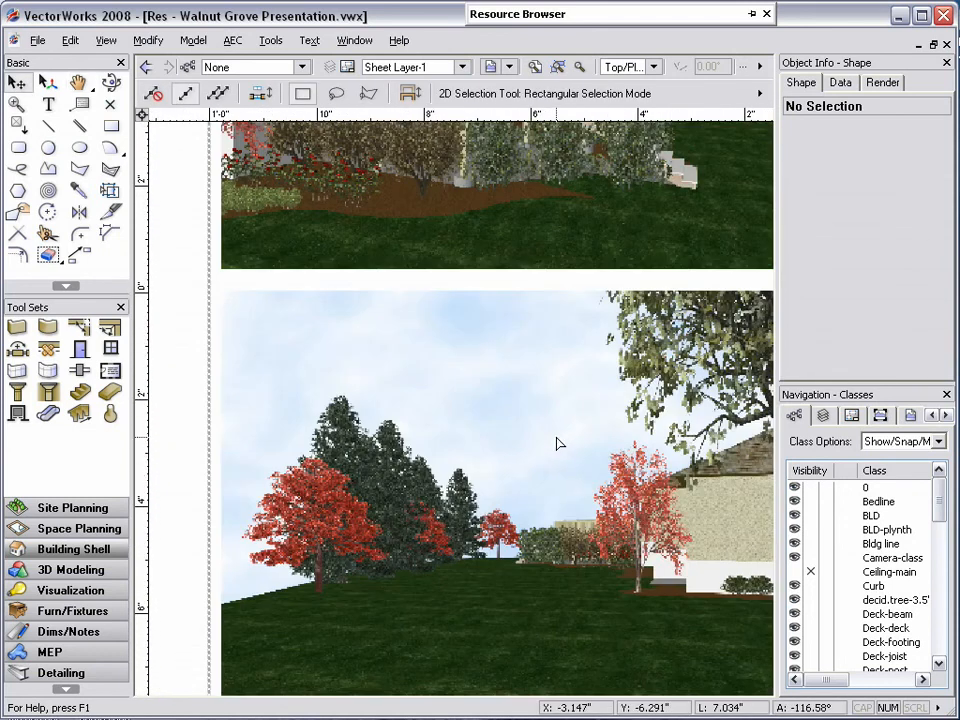
{"action": "mouse_move", "coordinate": [578, 452]}
{"action": "middle_mouse_down"}
{"action": "mouse_move", "coordinate": [529, 433]}
{"action": "mouse_move", "coordinate": [528, 391]}
{"action": "middle_mouse_up"}
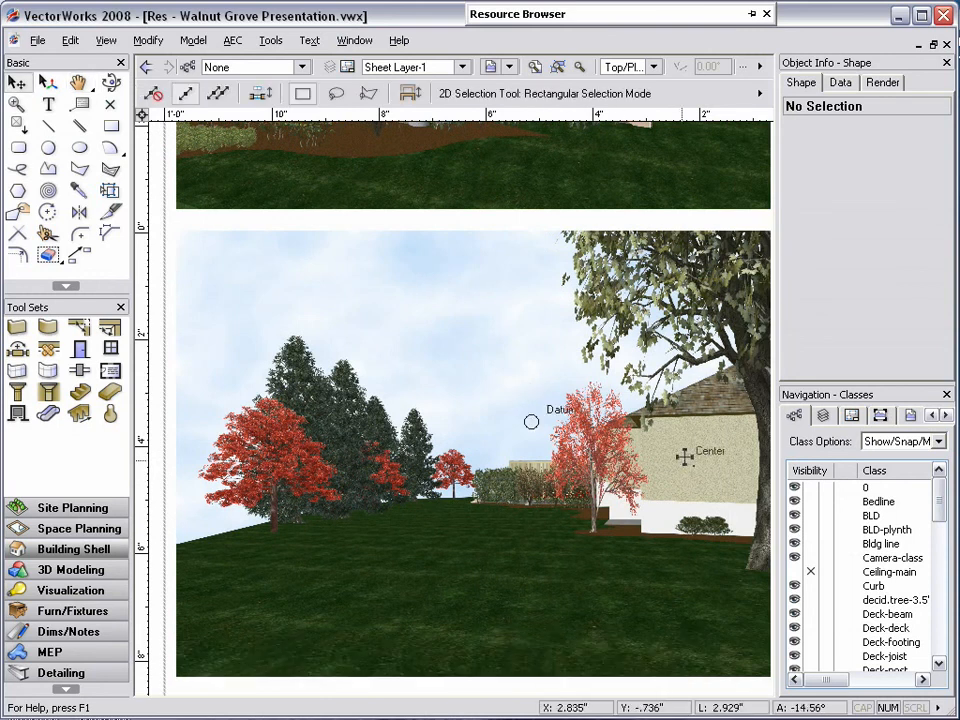
{"action": "middle_click_drag", "start_coordinate": [686, 467], "coordinate": [133, 467]}
{"action": "middle_click_drag", "start_coordinate": [557, 436], "coordinate": [466, 434]}
{"action": "middle_click_drag", "start_coordinate": [546, 208], "coordinate": [530, 640]}
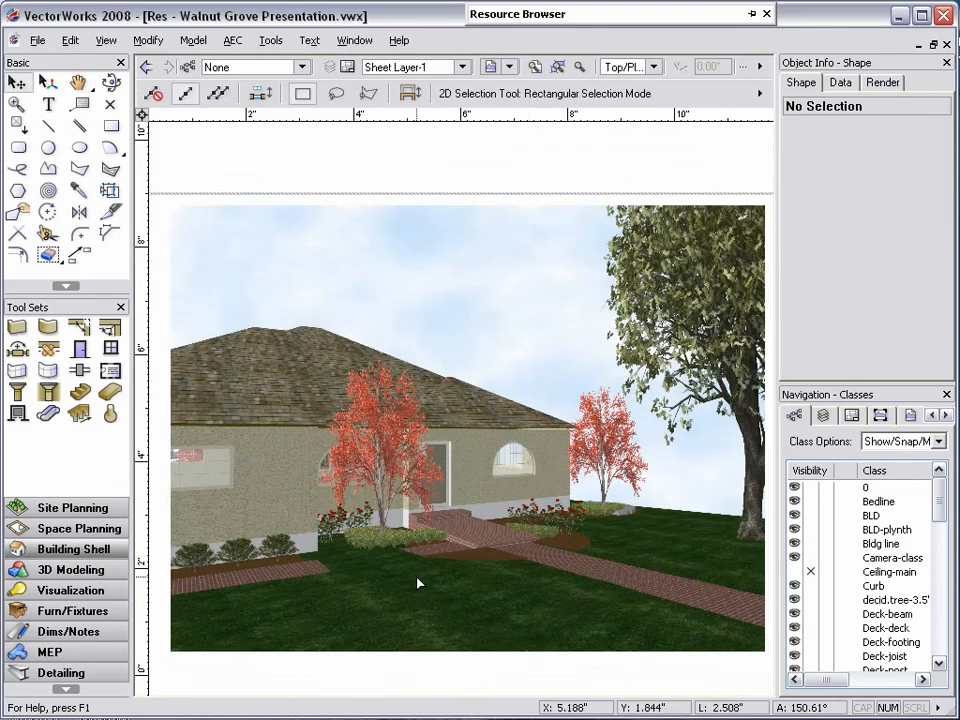